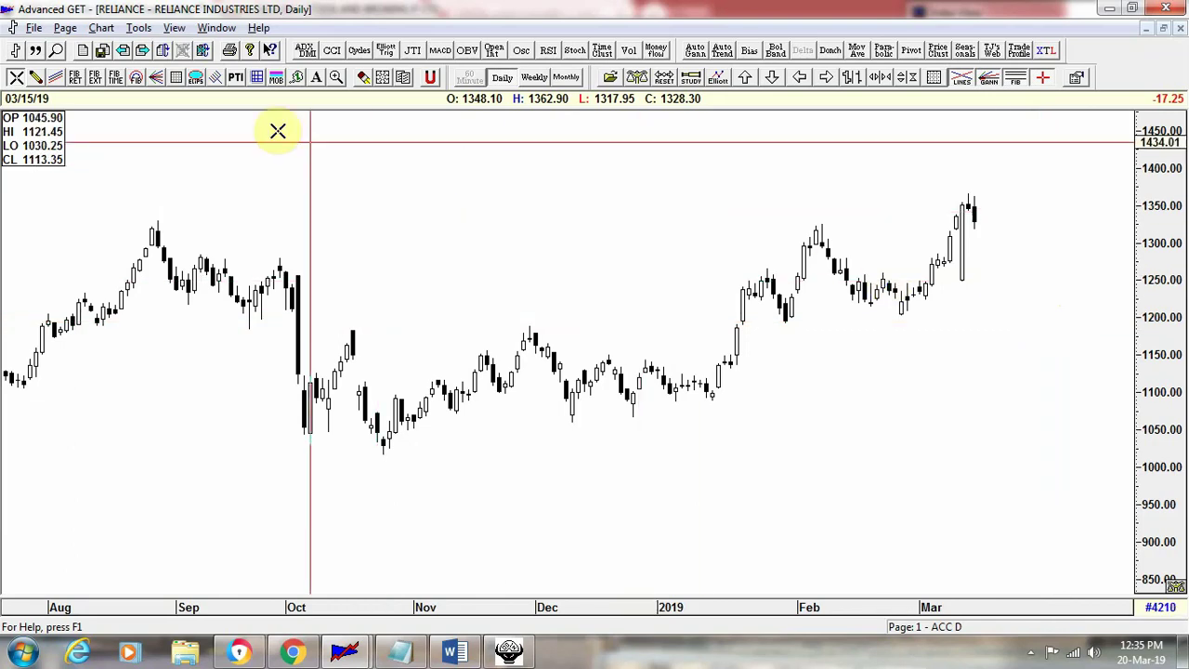
Step: Set the Trend Lines tool to Ray style, keeping colour green and width 2
{"action": "left_click", "coordinate": [37, 88]}
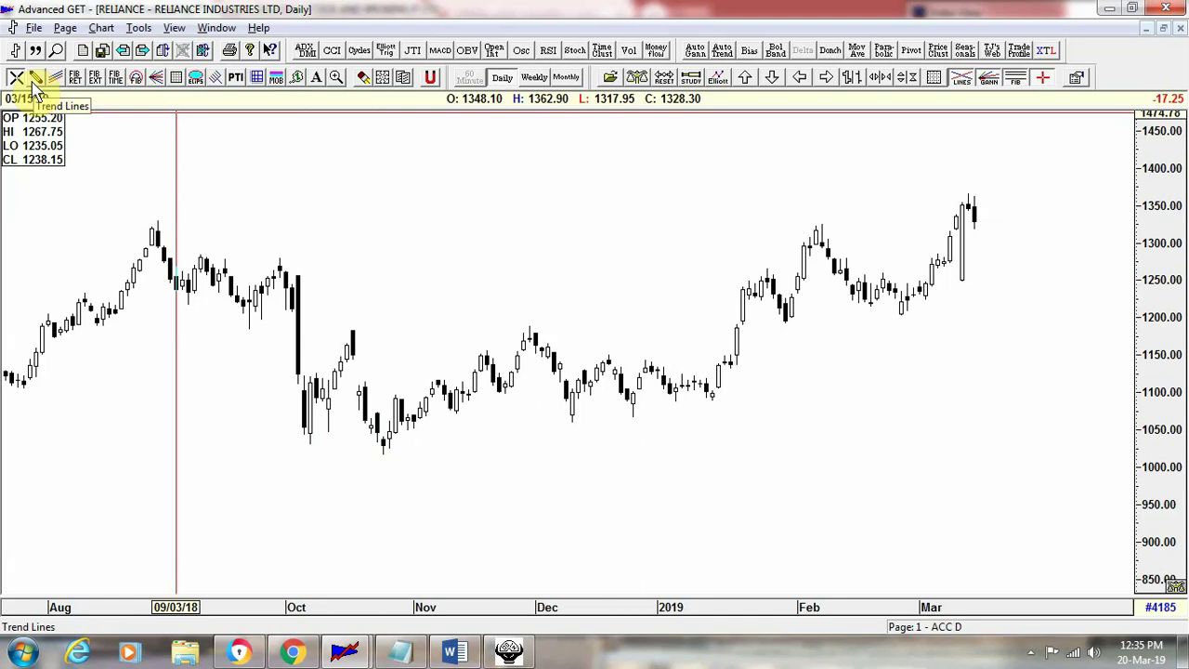
{"action": "left_click", "coordinate": [35, 80]}
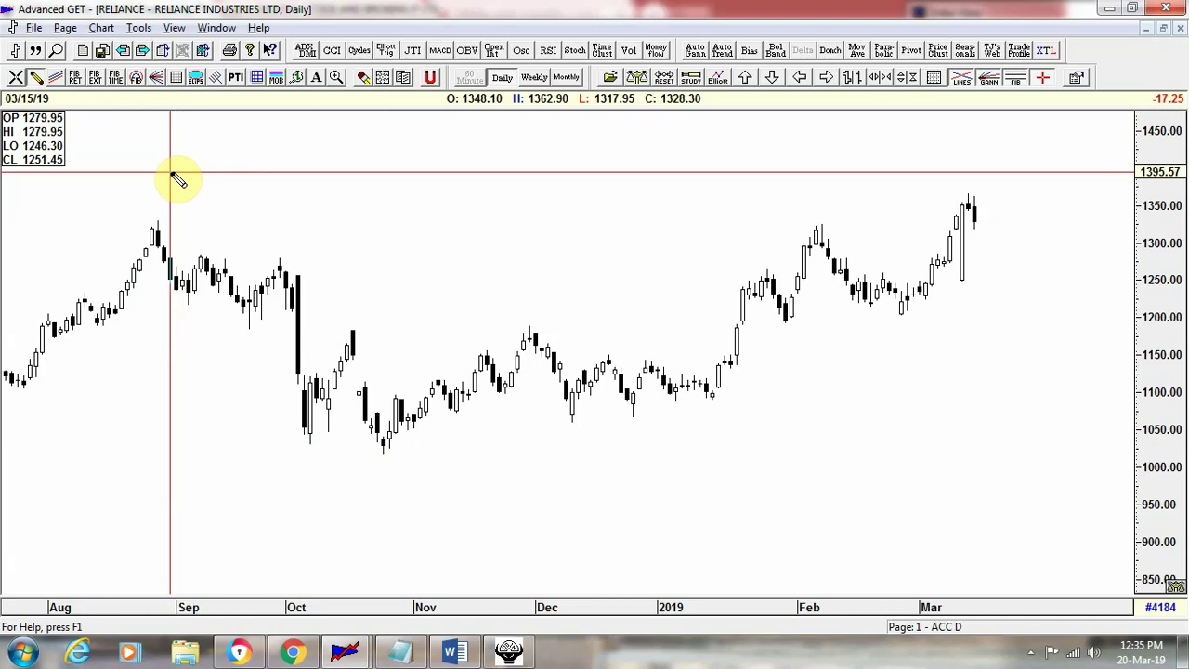
{"action": "double_click", "coordinate": [35, 80]}
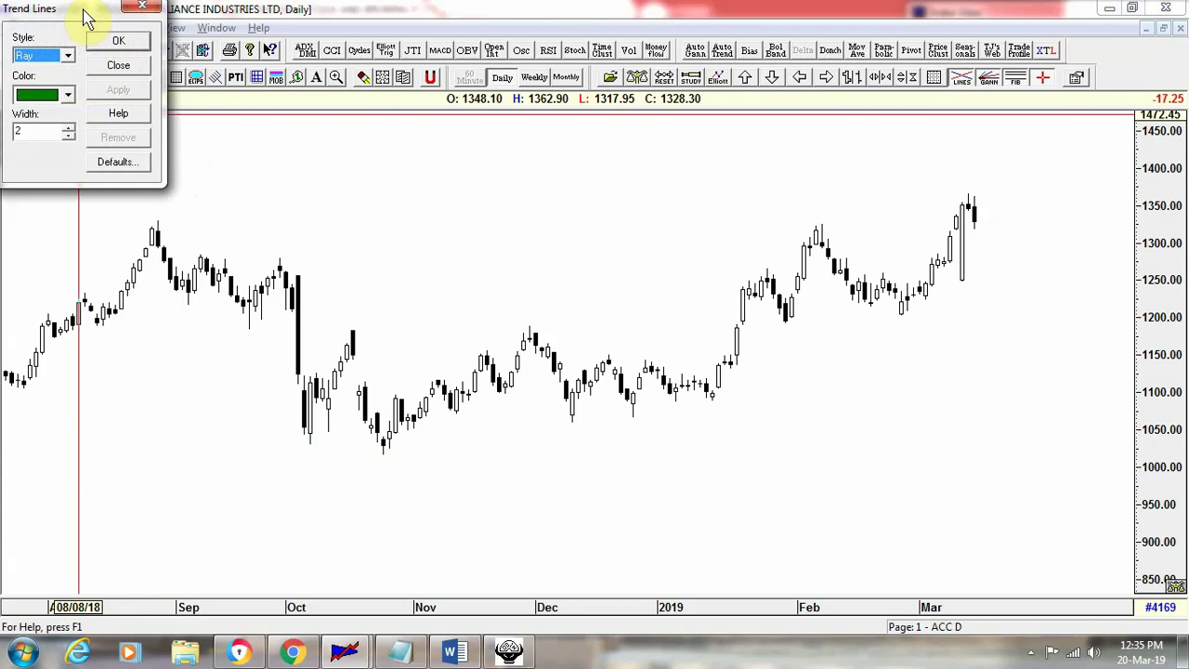
{"action": "left_click_drag", "start_coordinate": [82, 15], "coordinate": [155, 174]}
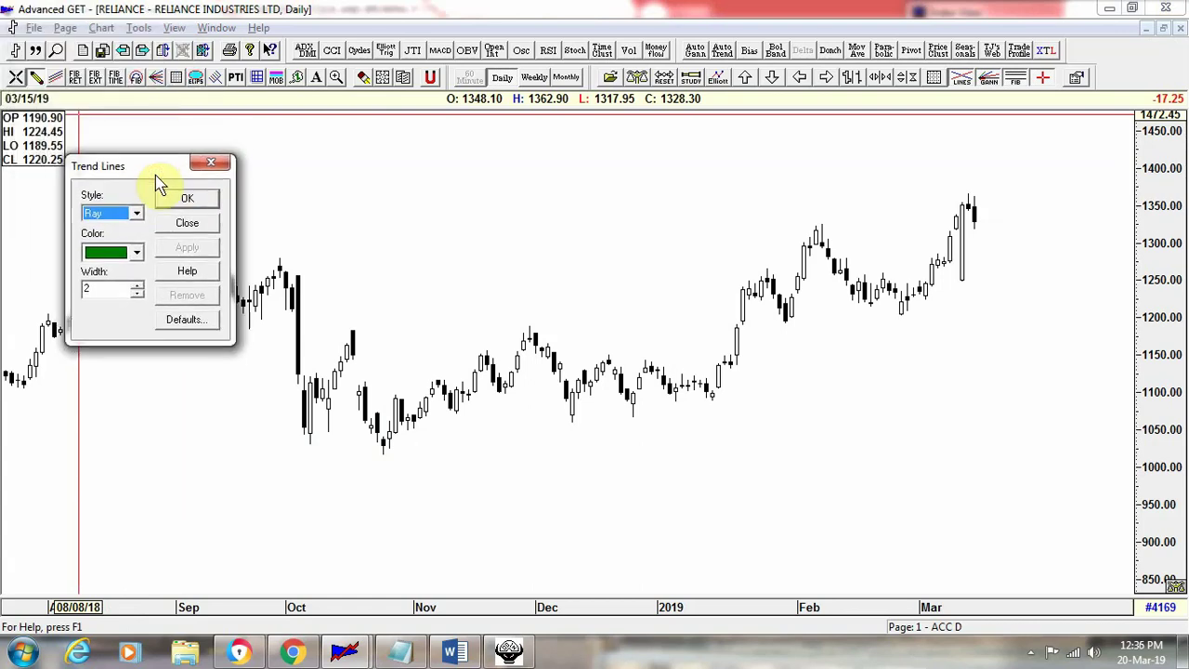
{"action": "left_click", "coordinate": [132, 221]}
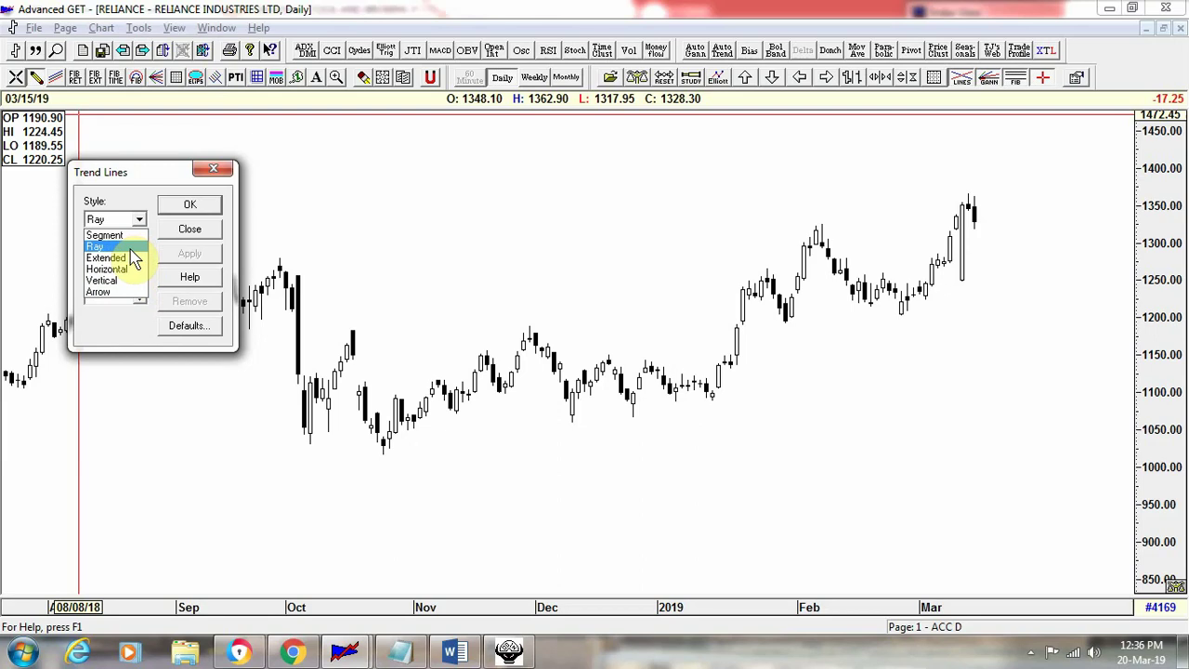
{"action": "left_click", "coordinate": [132, 249]}
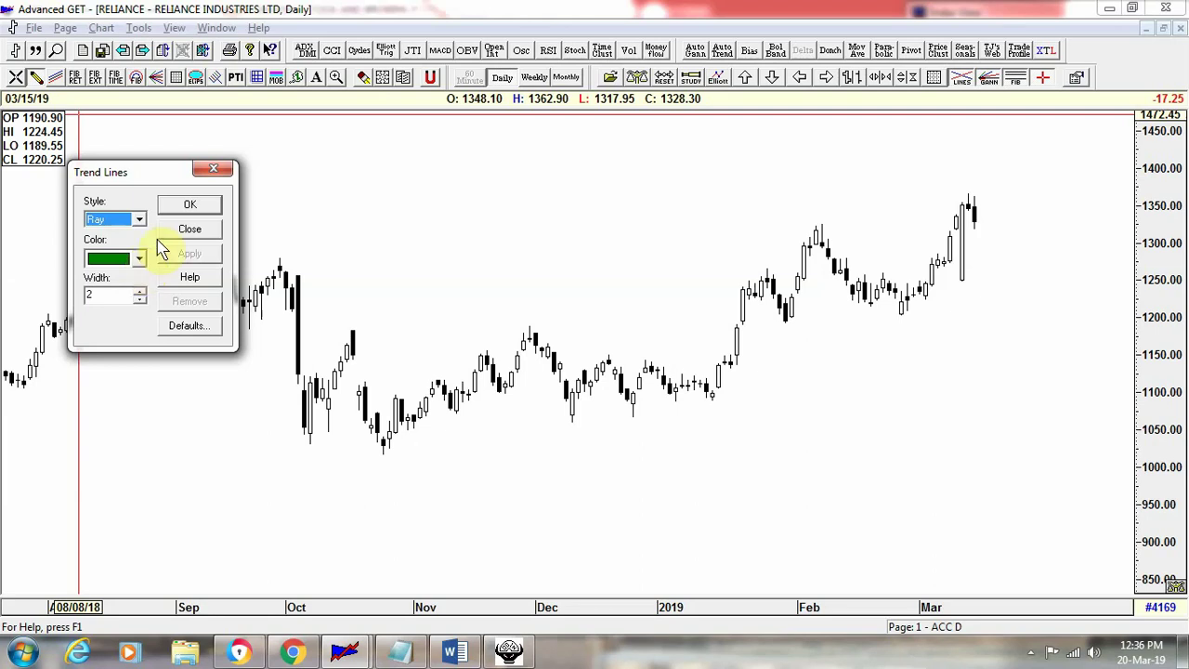
Step: Draw the green ray from the 10/25/18 low rising through the February highs
{"action": "left_click", "coordinate": [187, 206]}
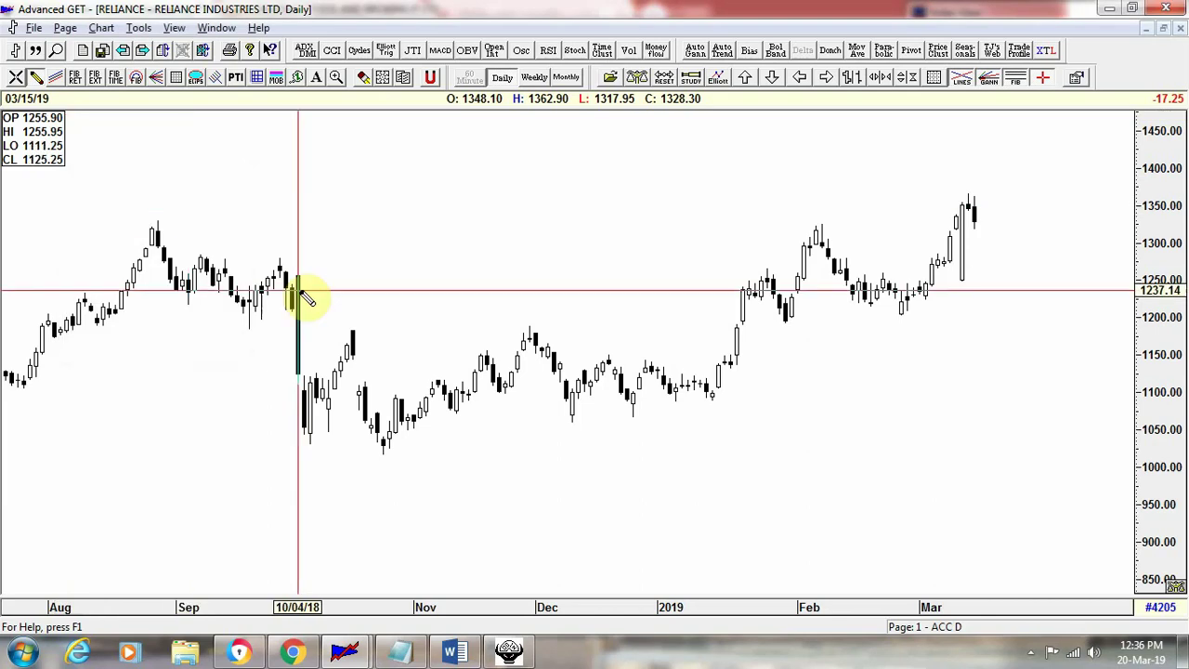
{"action": "left_click", "coordinate": [385, 455]}
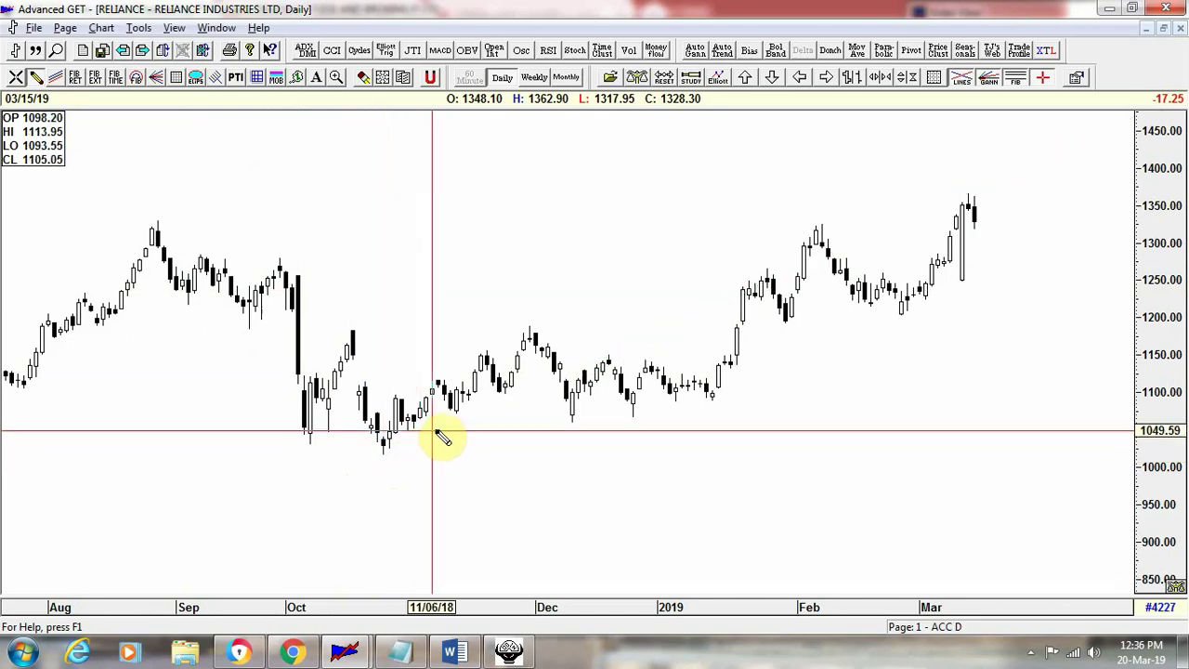
{"action": "key", "text": "Delete"}
{"action": "left_click", "coordinate": [509, 392]}
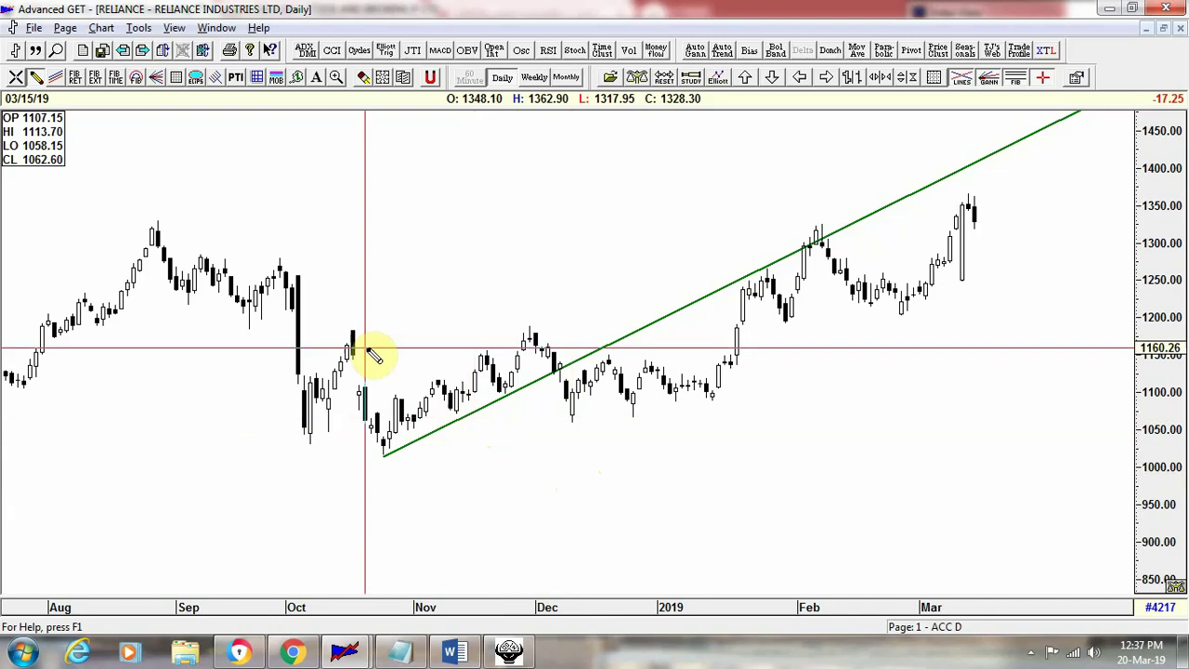
Step: Switch the line tool to a red horizontal line and place it at about 1323
{"action": "right_click", "coordinate": [37, 82]}
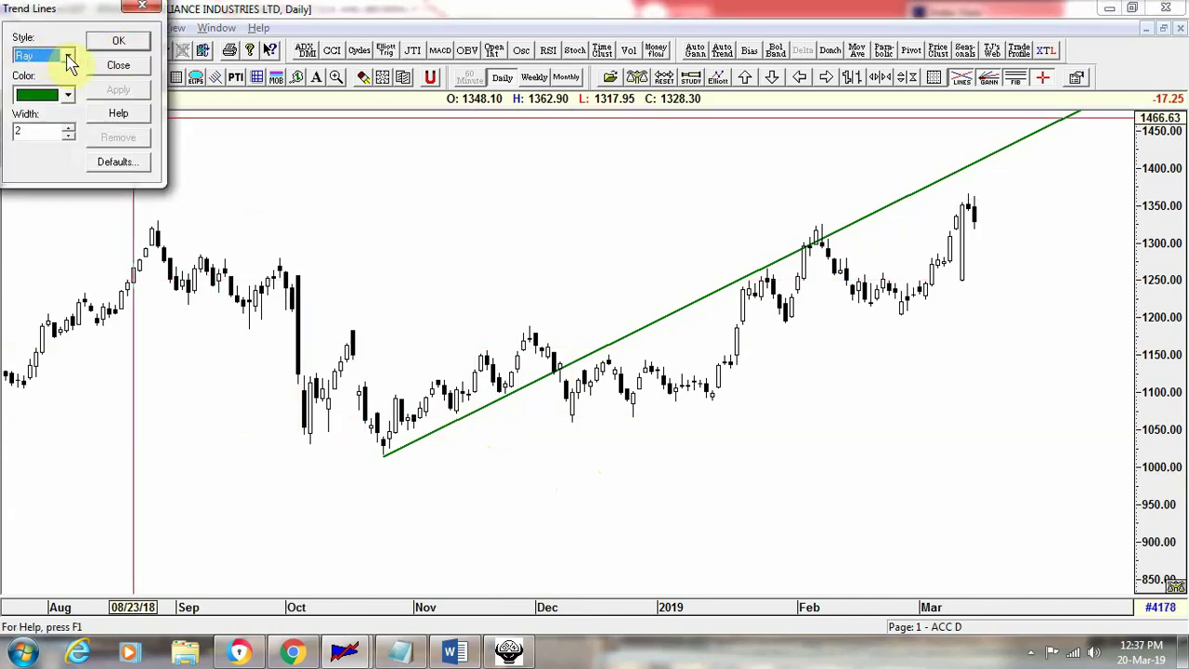
{"action": "left_click", "coordinate": [66, 58]}
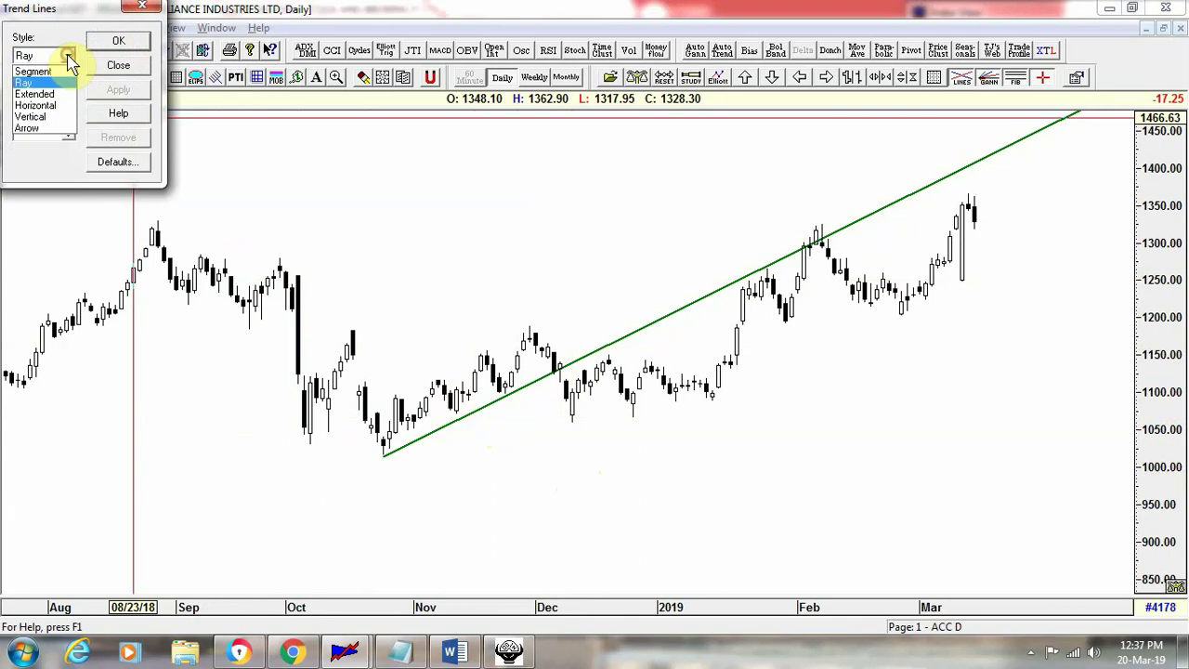
{"action": "left_click", "coordinate": [47, 106]}
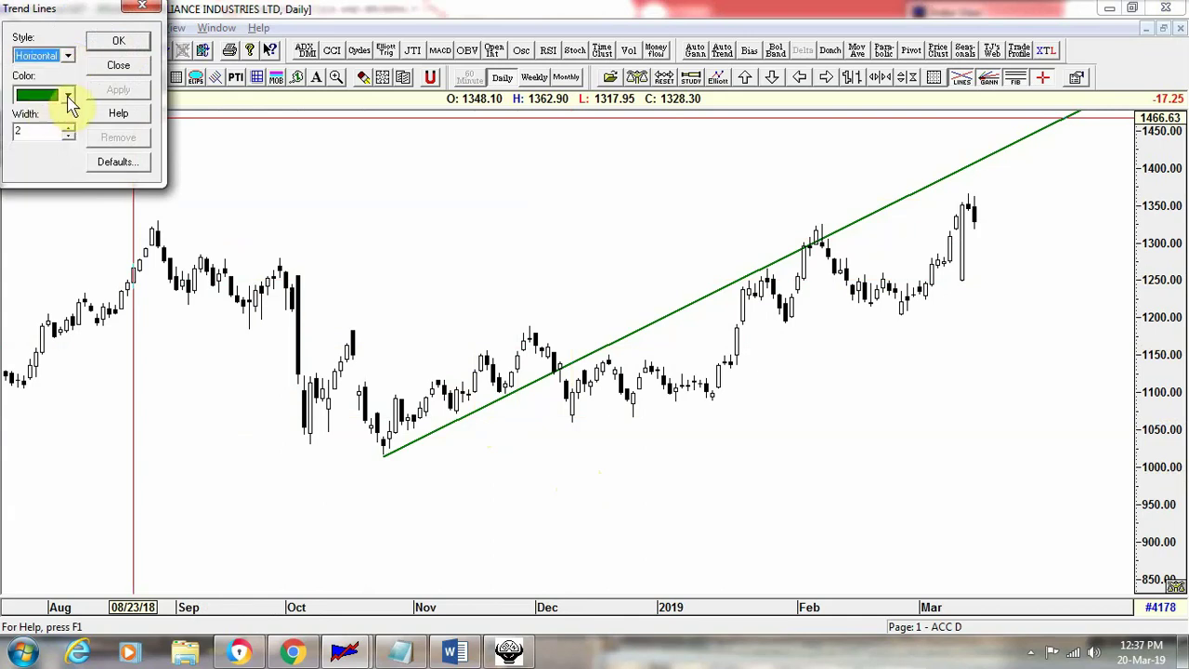
{"action": "left_click", "coordinate": [68, 96]}
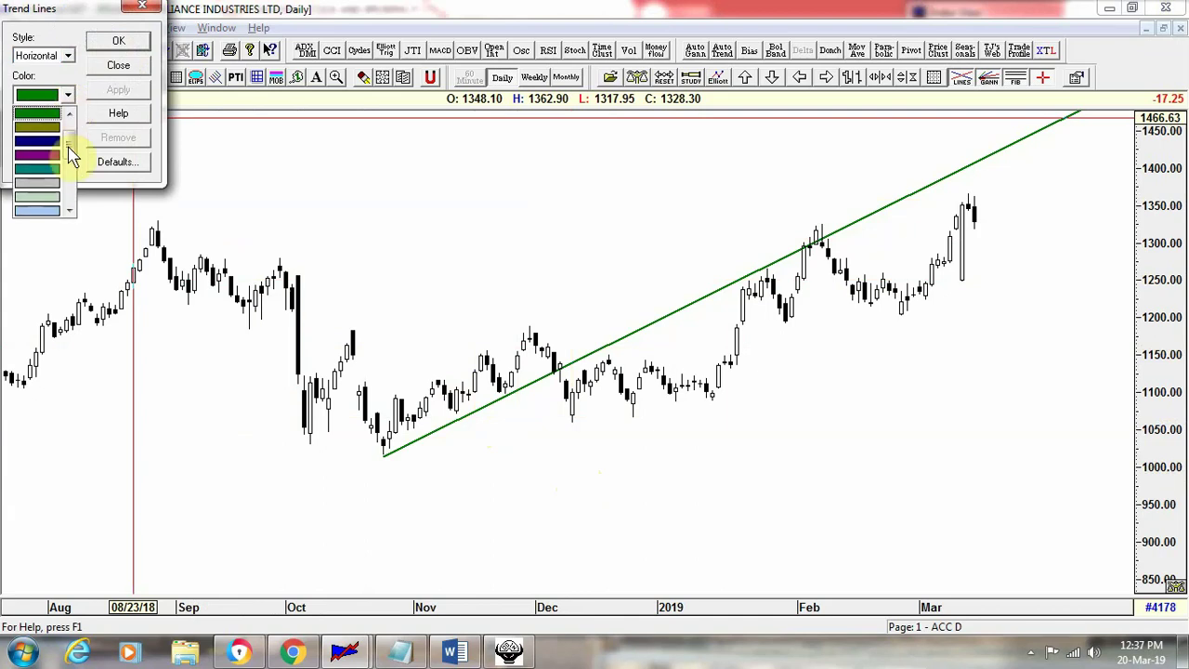
{"action": "left_click_drag", "start_coordinate": [68, 149], "coordinate": [71, 175]}
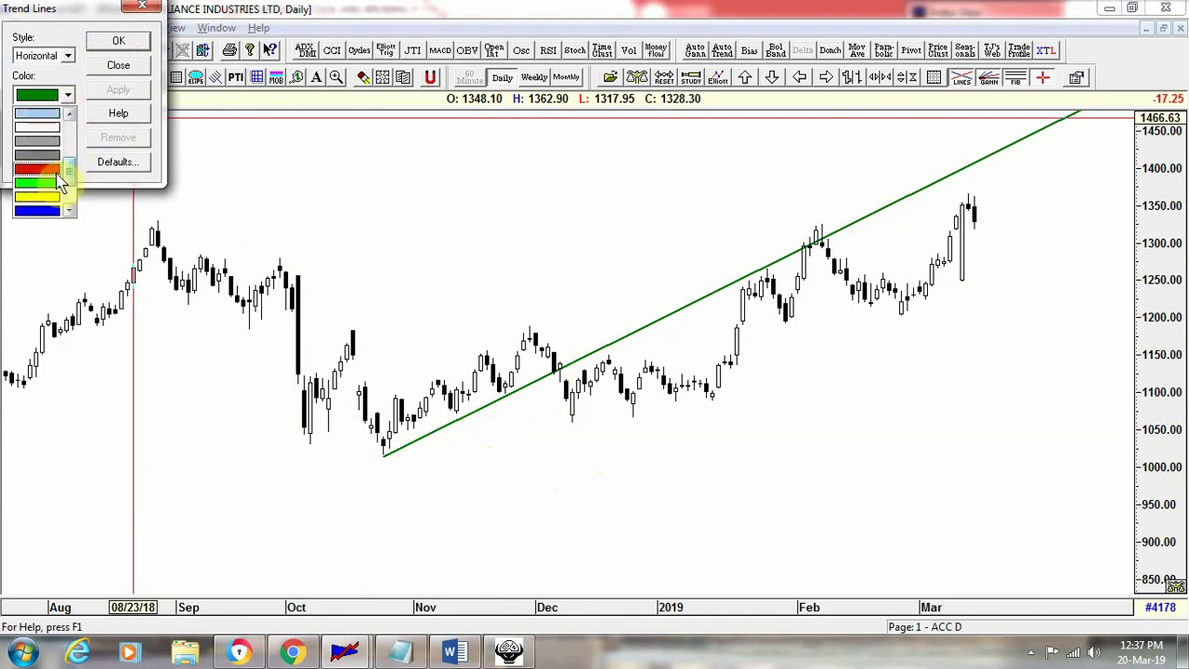
{"action": "left_click", "coordinate": [52, 170]}
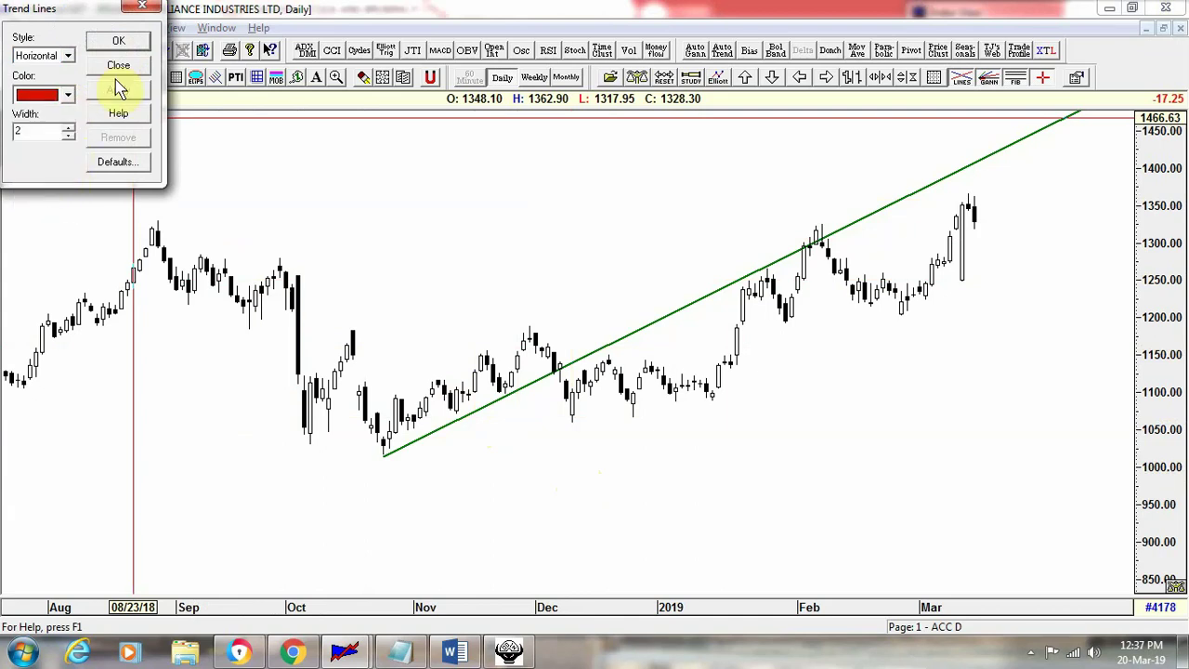
{"action": "left_click", "coordinate": [119, 43]}
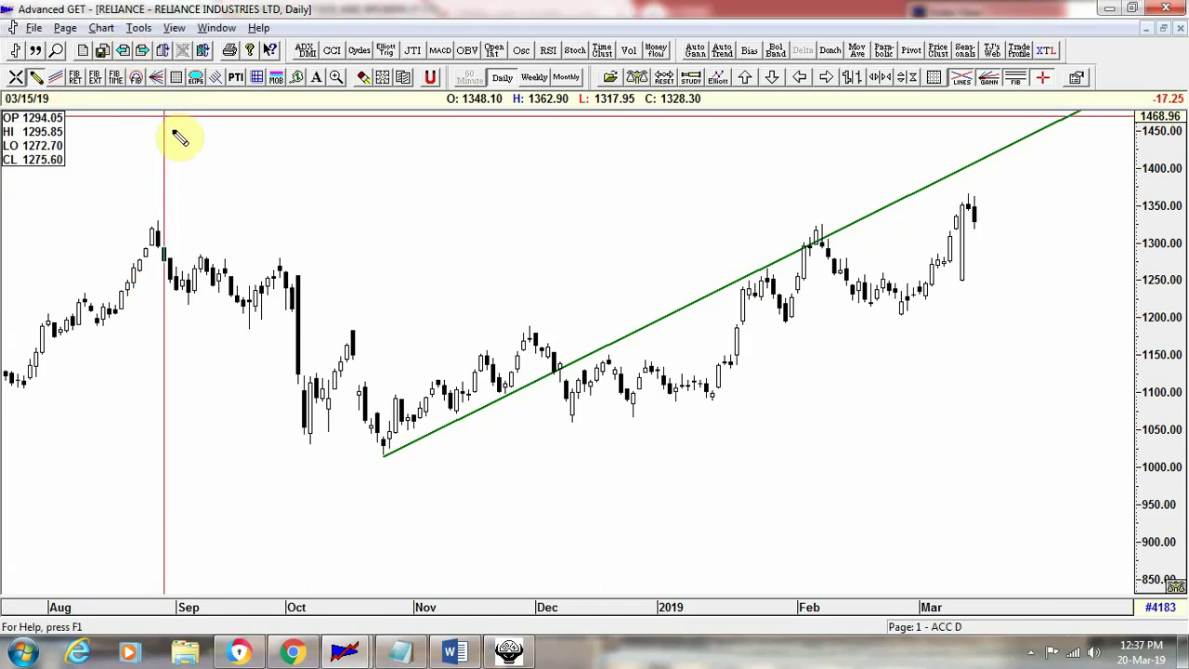
{"action": "left_click", "coordinate": [336, 227]}
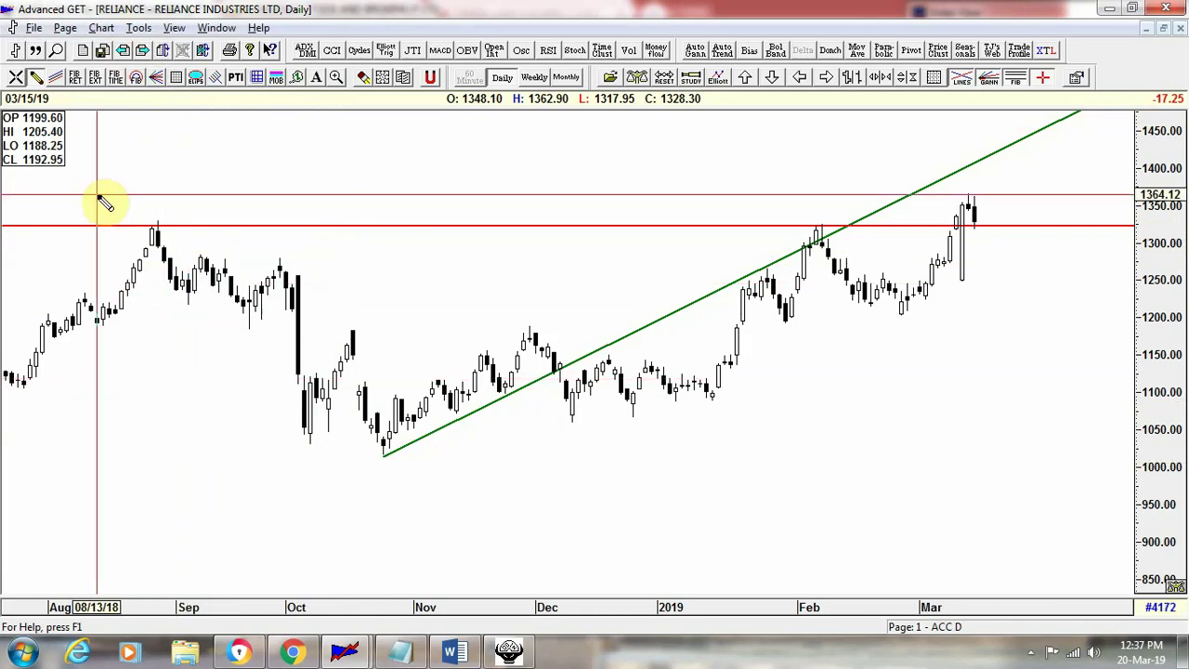
Step: Change the line tool's style to Arrow and its colour to blue
{"action": "left_click", "coordinate": [35, 80]}
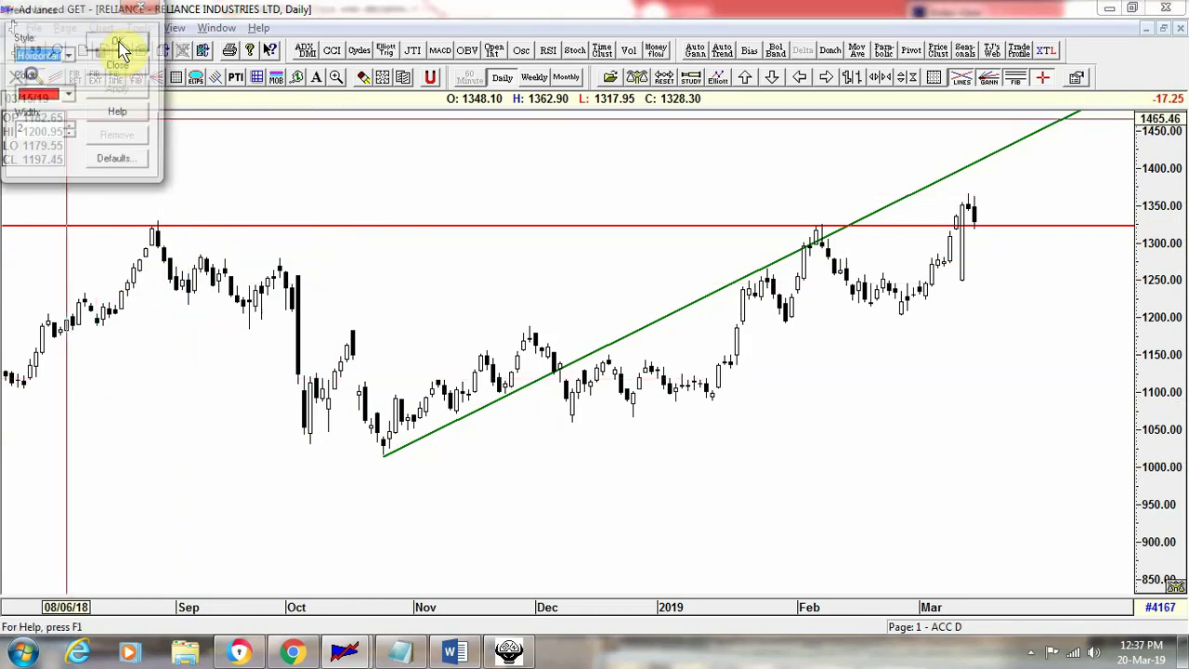
{"action": "left_click", "coordinate": [68, 57]}
{"action": "left_click", "coordinate": [34, 128]}
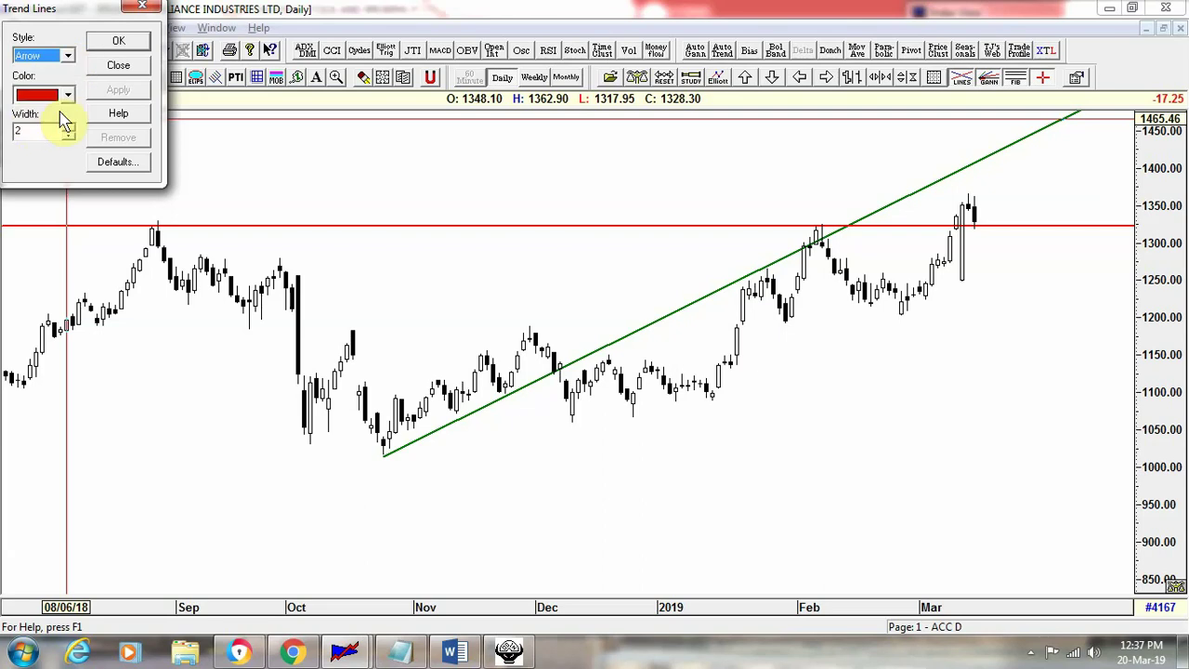
{"action": "left_click", "coordinate": [68, 95]}
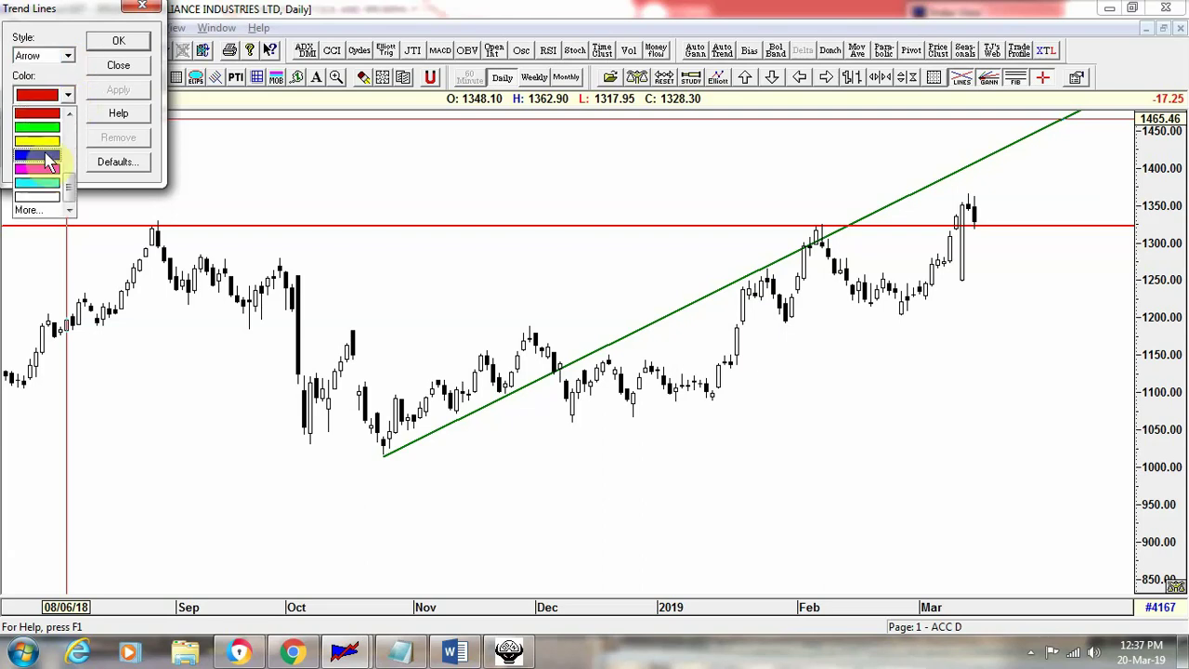
{"action": "left_click", "coordinate": [39, 155]}
{"action": "left_click", "coordinate": [118, 46]}
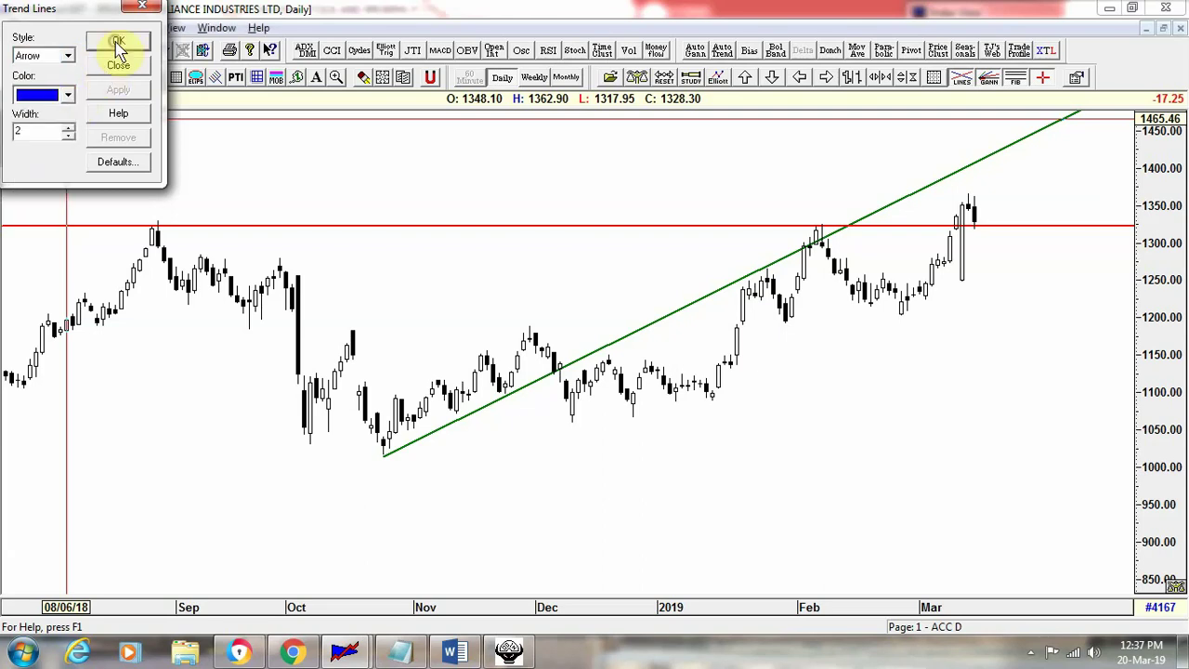
Step: Draw blue arrows at the late-January low, the August high and the February high
{"action": "left_click", "coordinate": [39, 80]}
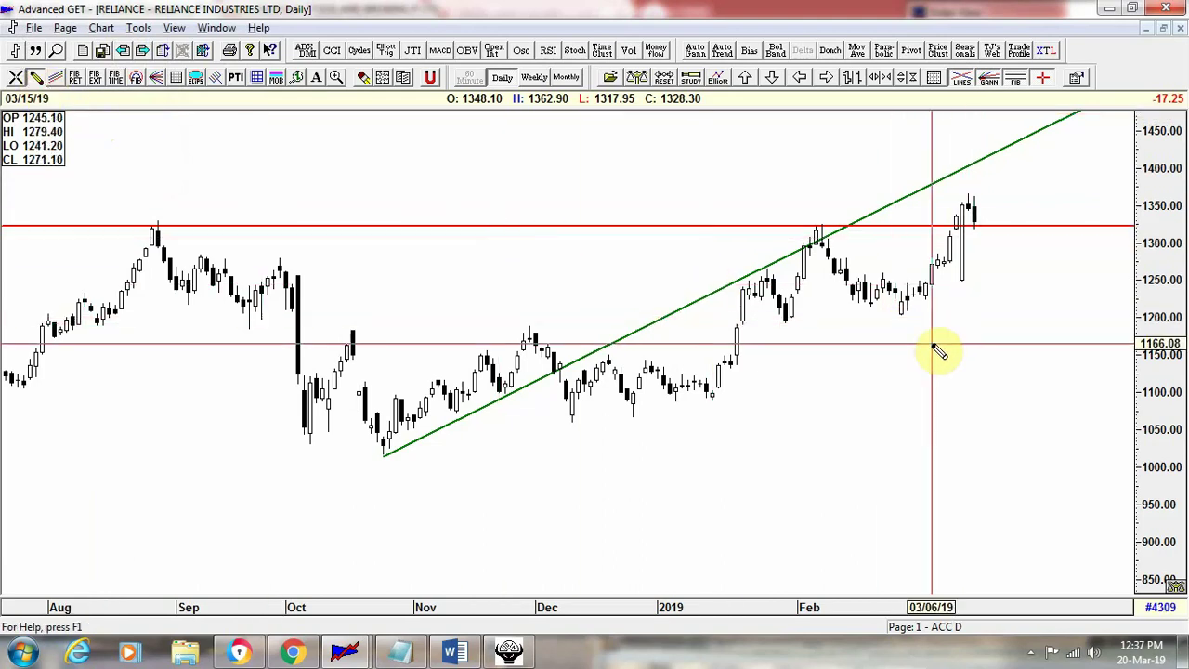
{"action": "left_click_drag", "start_coordinate": [838, 351], "coordinate": [798, 316]}
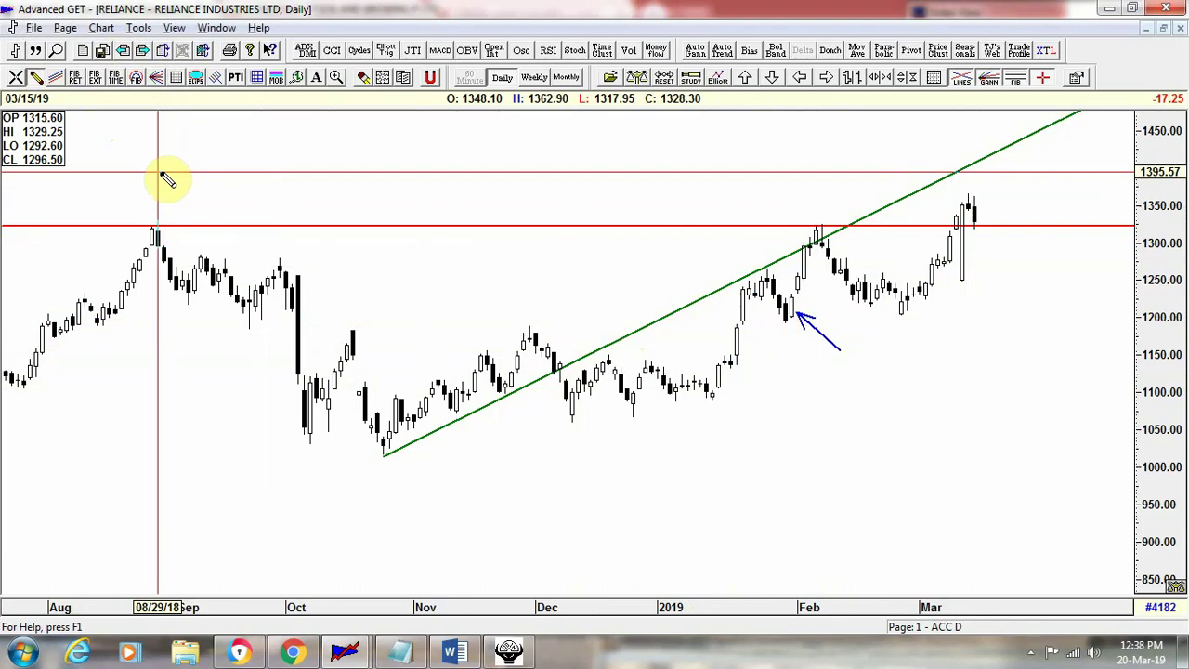
{"action": "left_click_drag", "start_coordinate": [162, 174], "coordinate": [165, 216]}
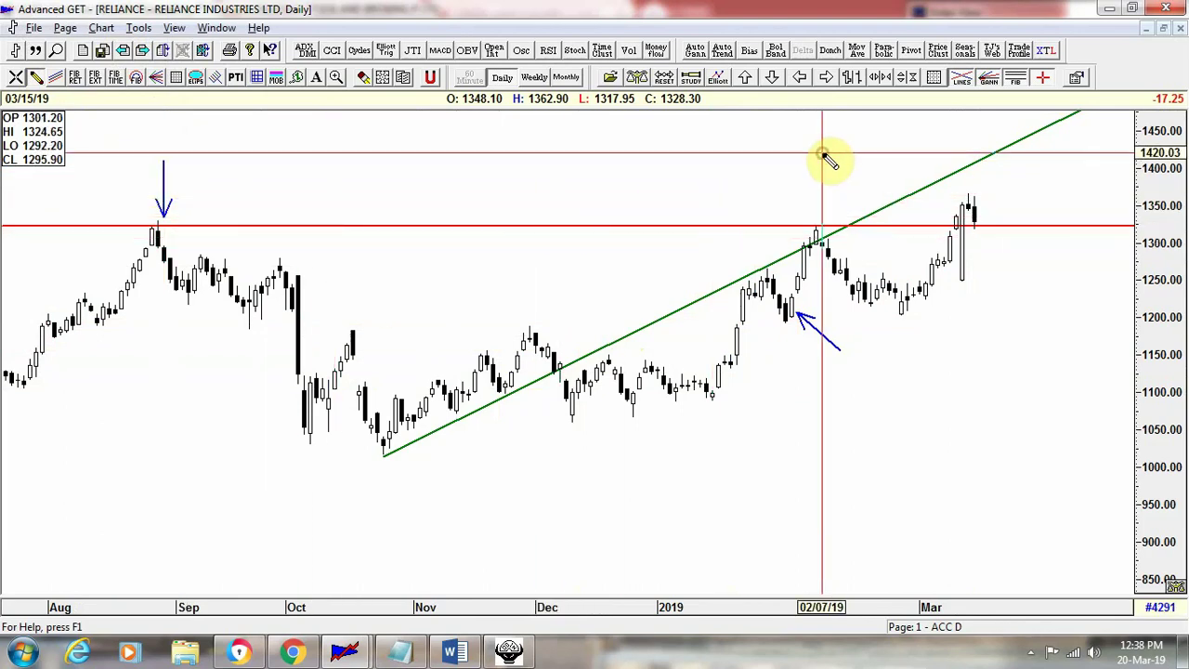
{"action": "left_click", "coordinate": [822, 200]}
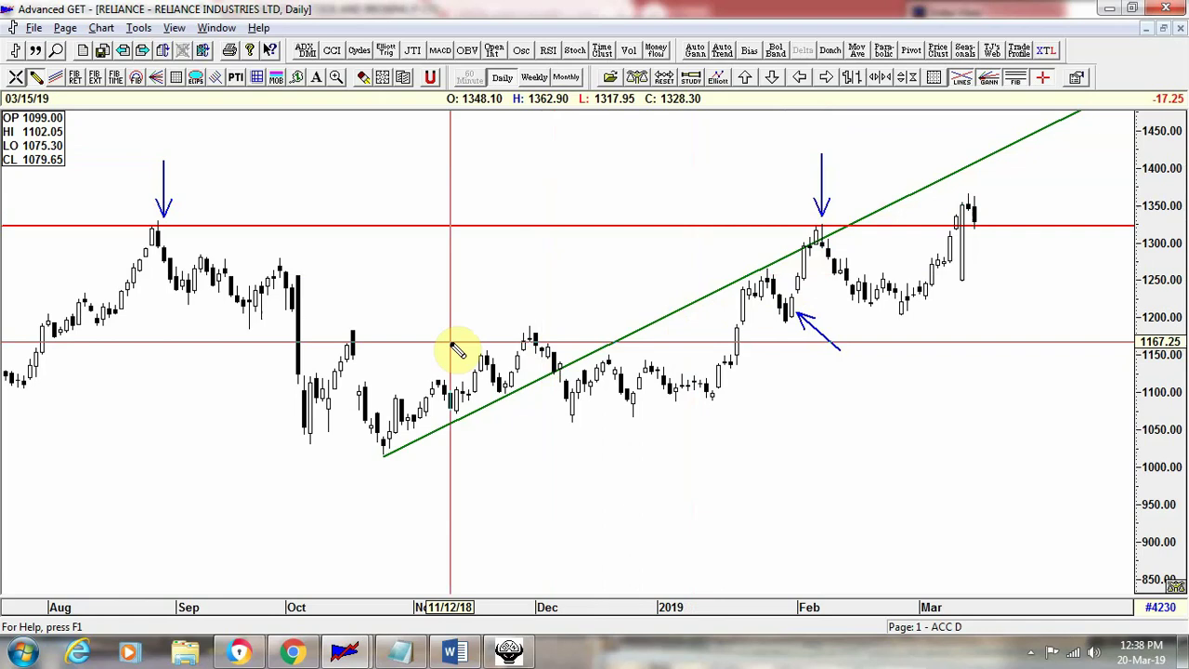
Step: Add the text label 'Resistance' above the August high arrow
{"action": "left_click", "coordinate": [318, 80]}
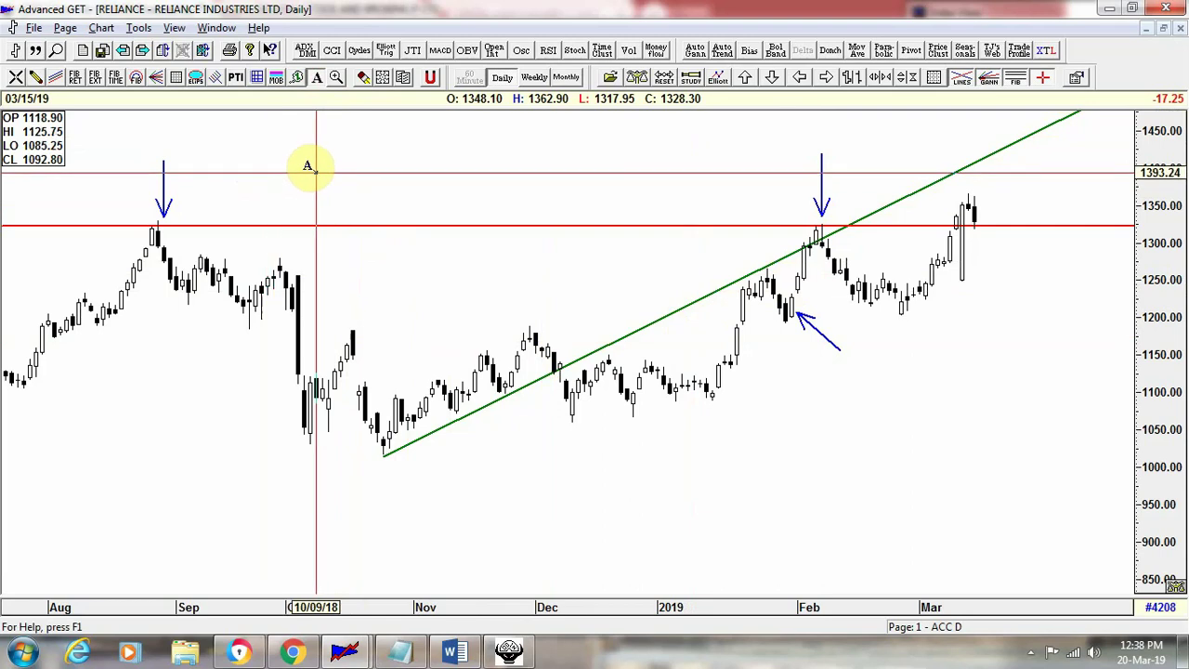
{"action": "left_click", "coordinate": [308, 165]}
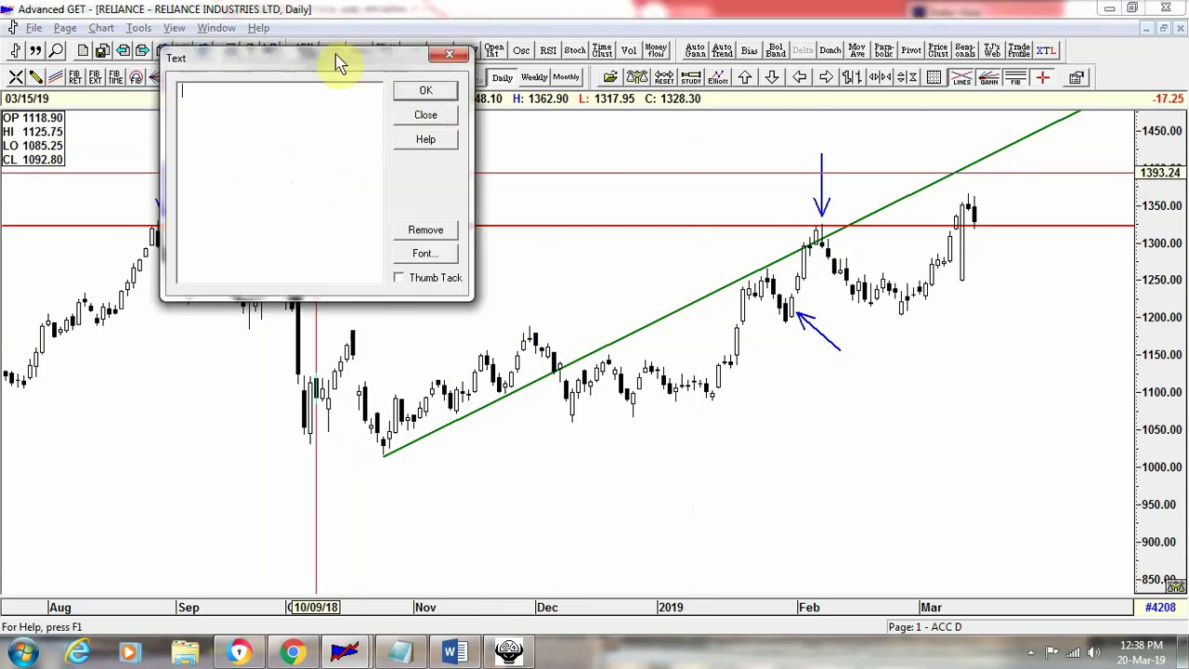
{"action": "left_click_drag", "start_coordinate": [339, 63], "coordinate": [381, 156]}
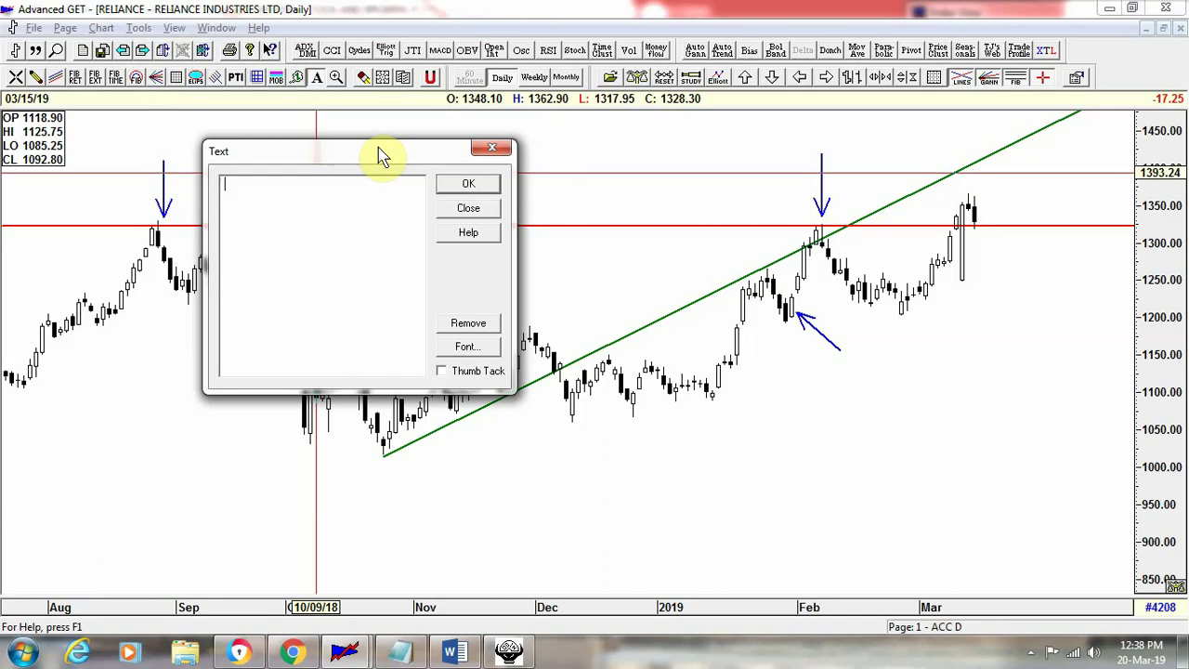
{"action": "type", "text": "Reso"}
{"action": "key", "text": "BackSpace"}
{"action": "type", "text": "istance"}
{"action": "left_click", "coordinate": [442, 183]}
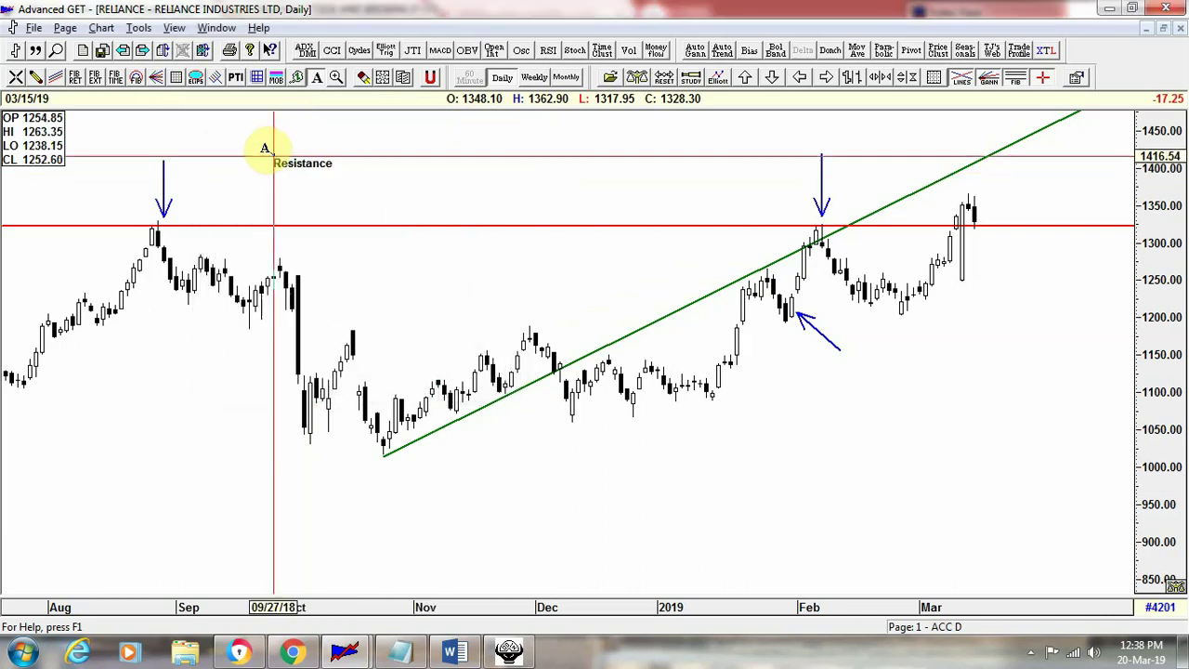
{"action": "left_click", "coordinate": [144, 136]}
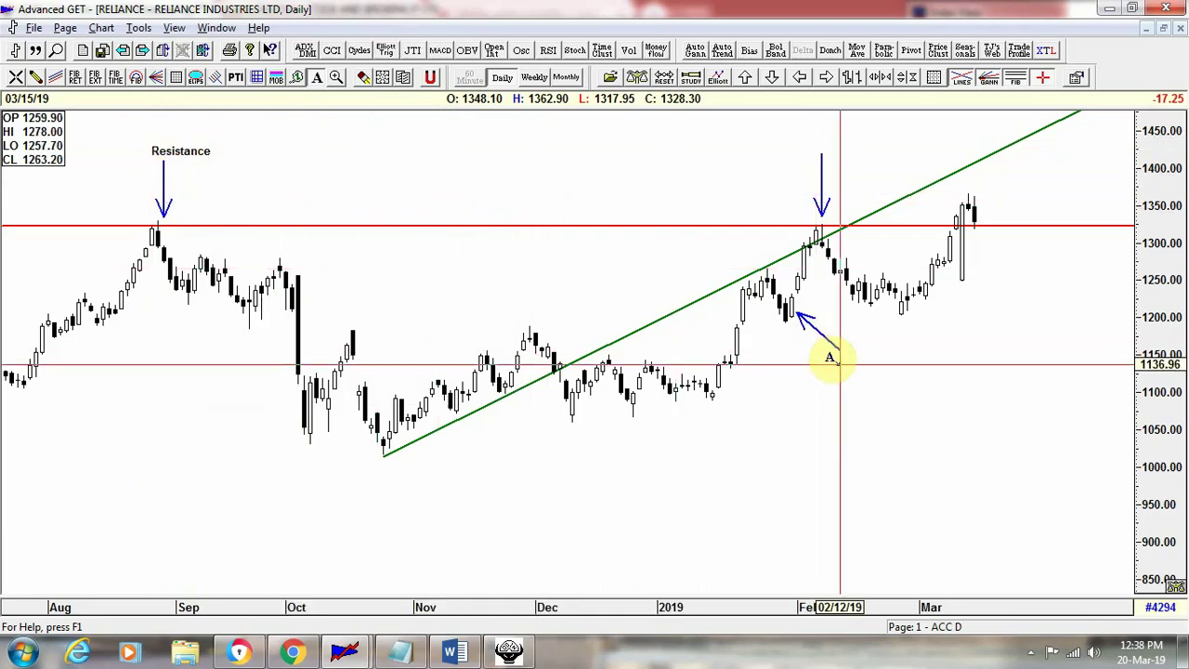
Step: Add the text label 'Bull Sash' below the late-January arrow
{"action": "left_click", "coordinate": [830, 358]}
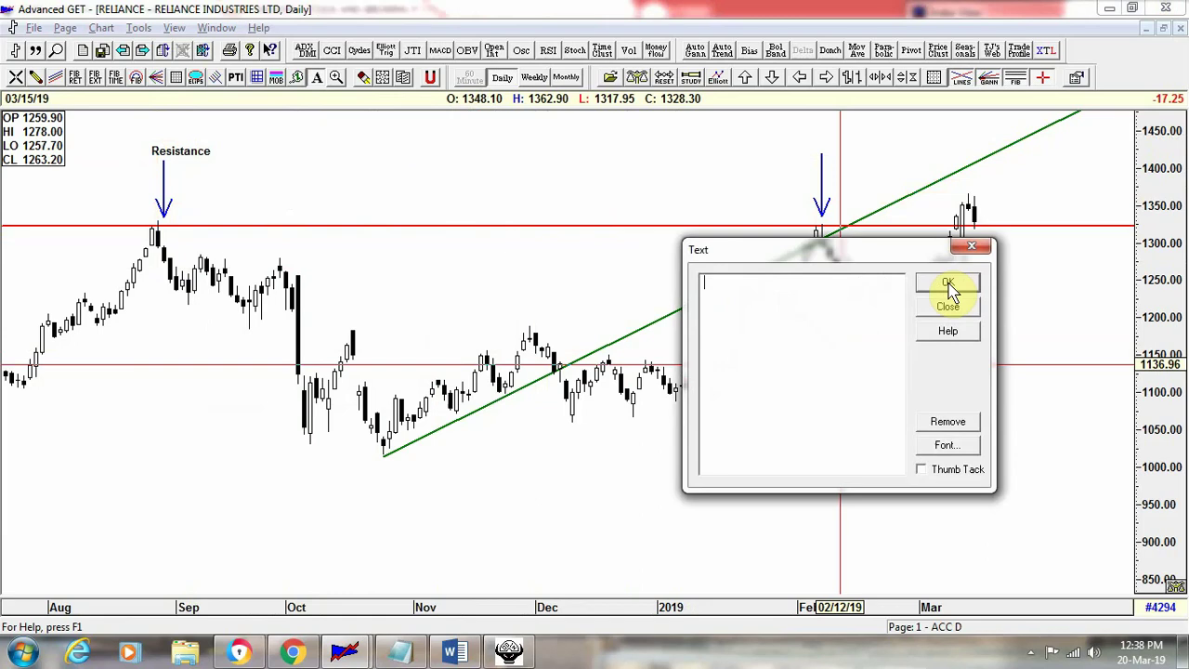
{"action": "type", "text": "Bull Sash"}
{"action": "left_click", "coordinate": [948, 284]}
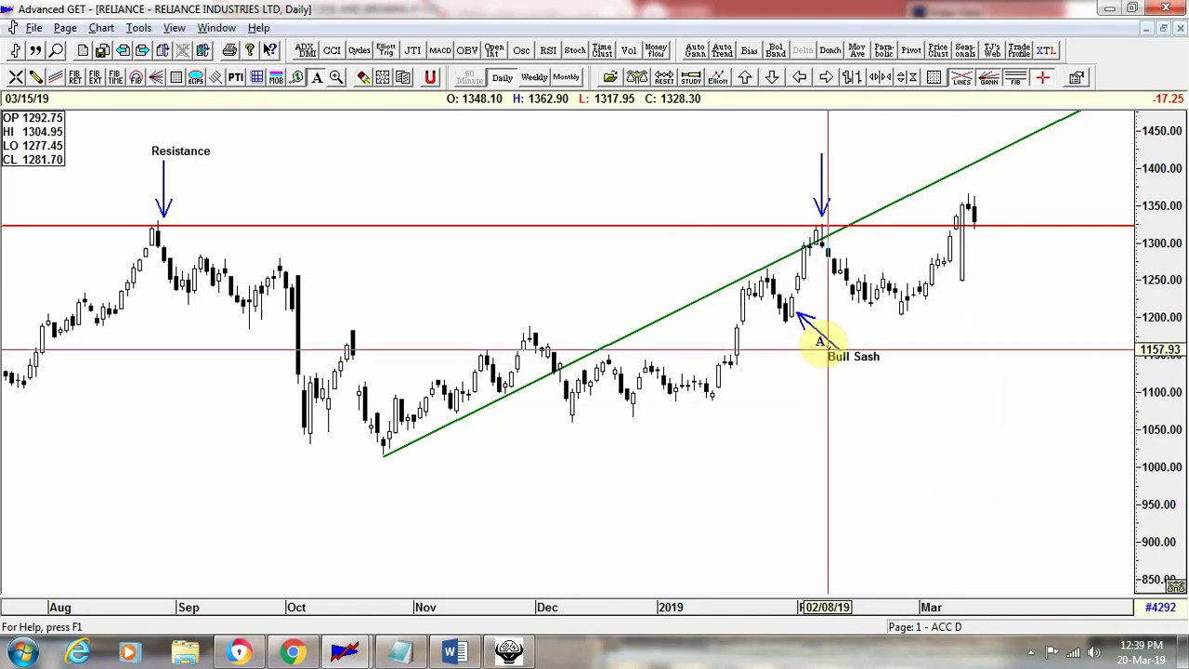